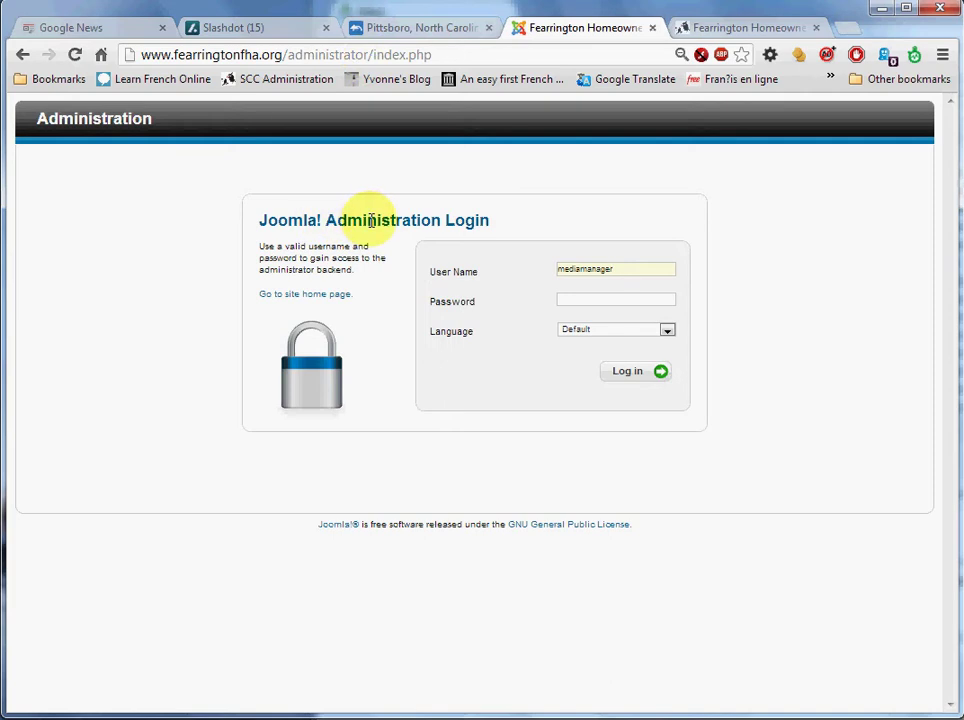
- Enter the administrator password and log in to reach the control panel
left_click(579, 303)
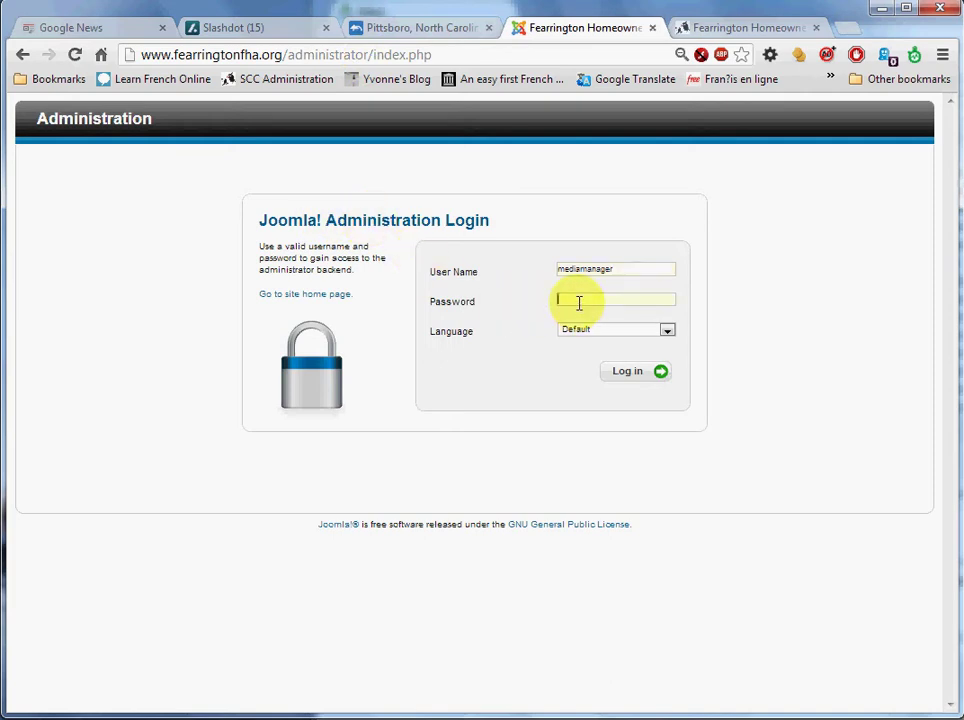
type("**********")
left_click(629, 380)
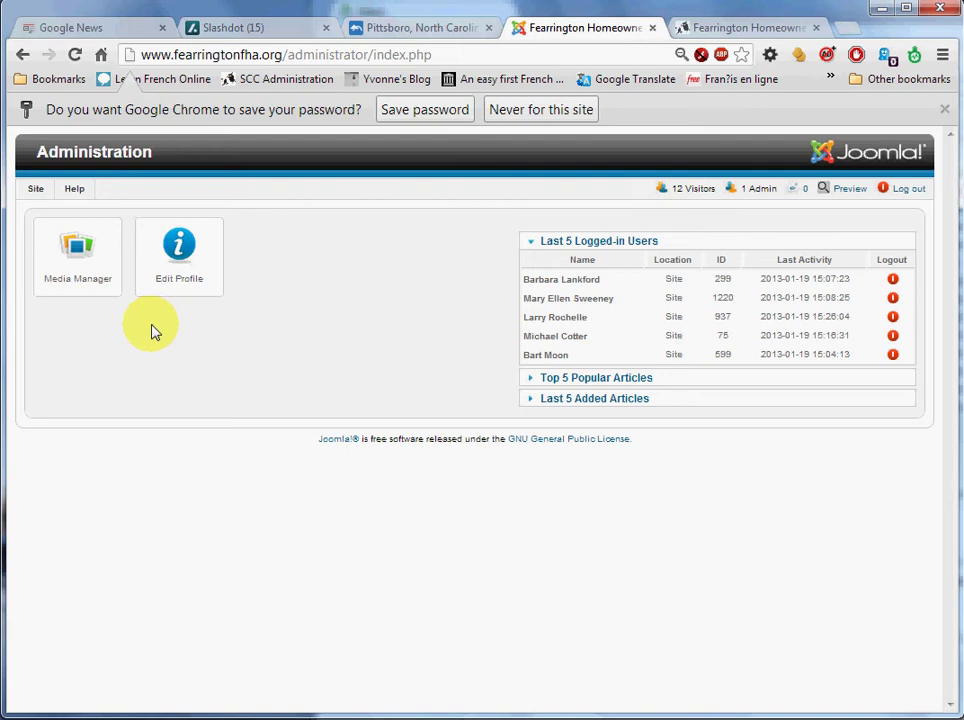
- Open Media Manager and expand stories > blog_pics to list the group folders
left_click(80, 278)
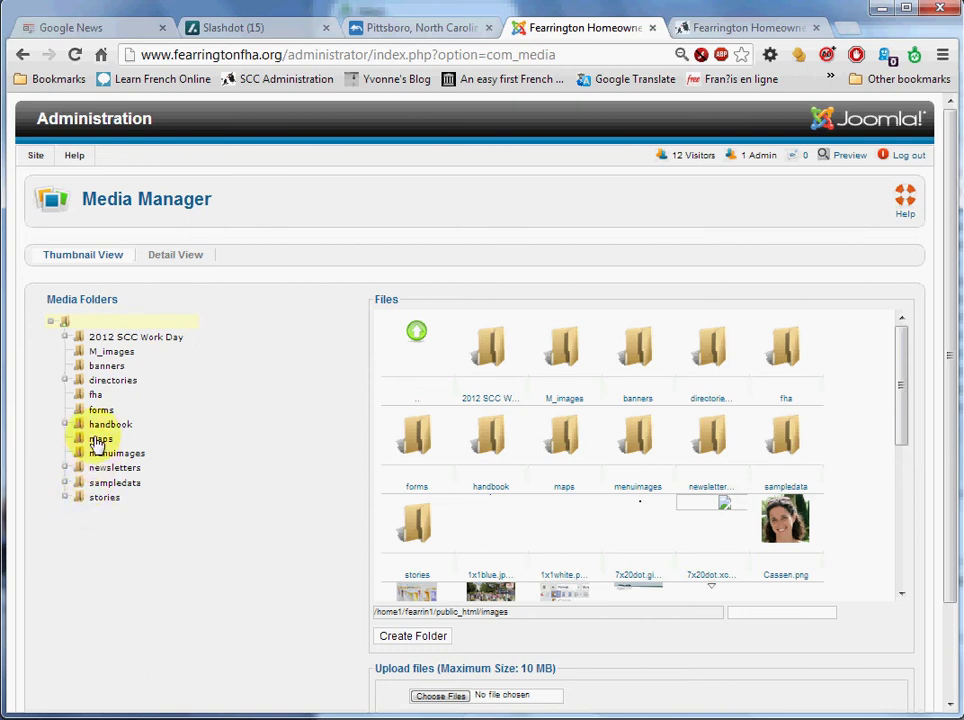
left_click(65, 498)
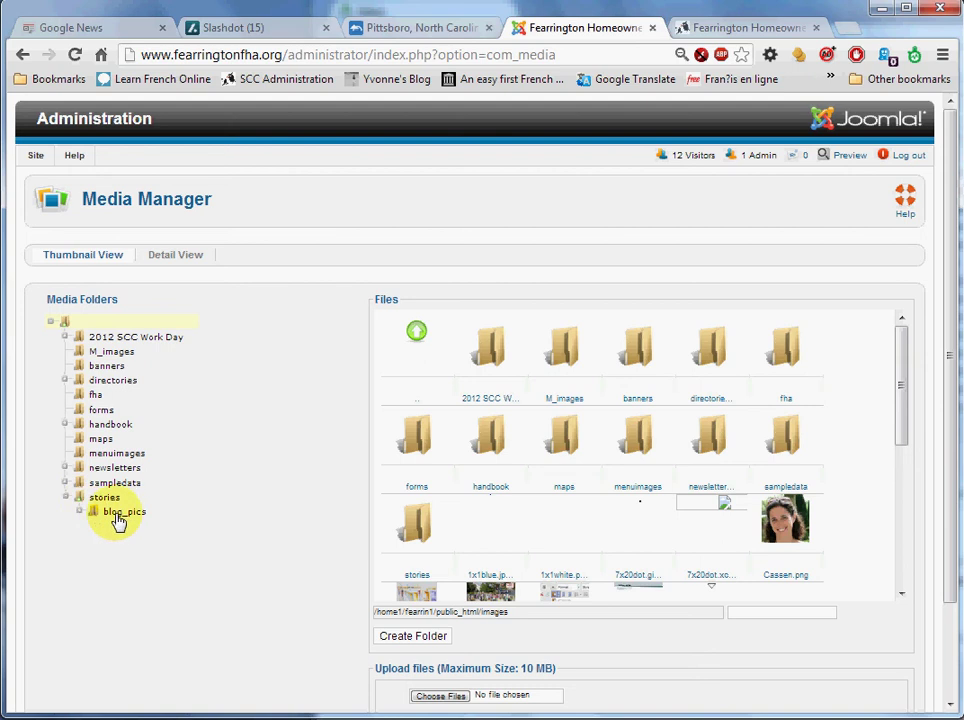
left_click(80, 512)
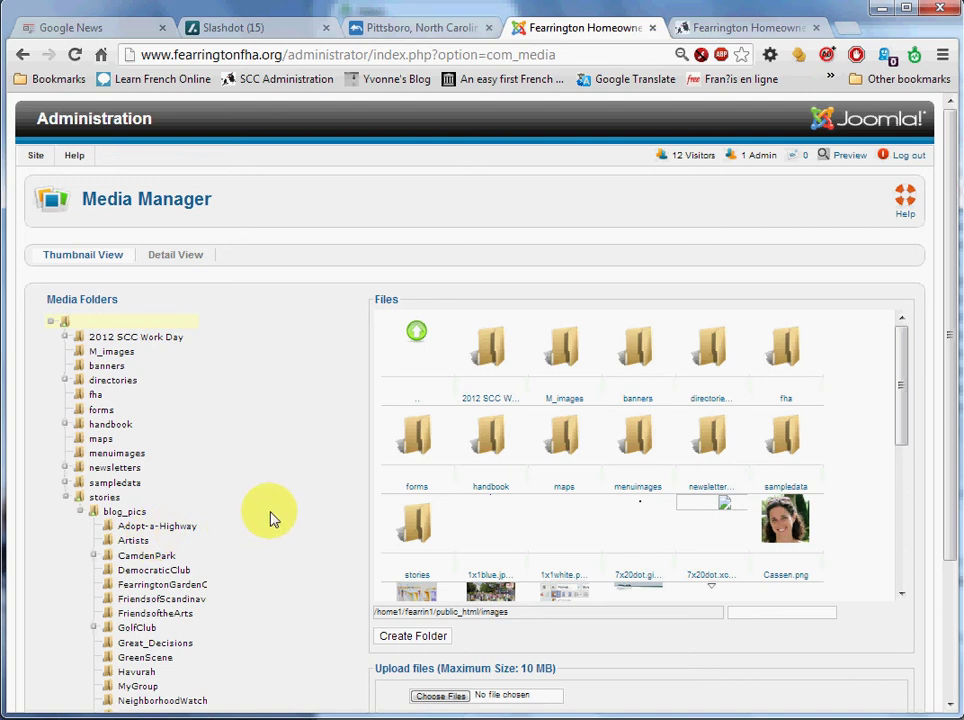
scroll(276, 517, "down", 1)
scroll(277, 517, "down", 1)
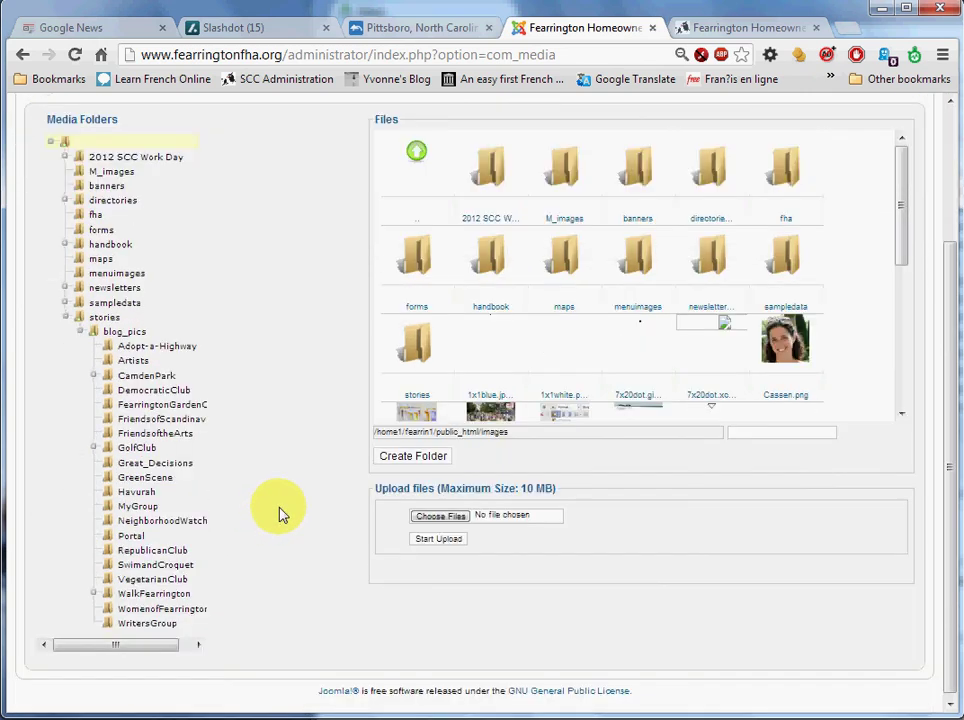
- Select the MyGroup folder under stories/blog_pics in the Media Folders tree
left_click(143, 510)
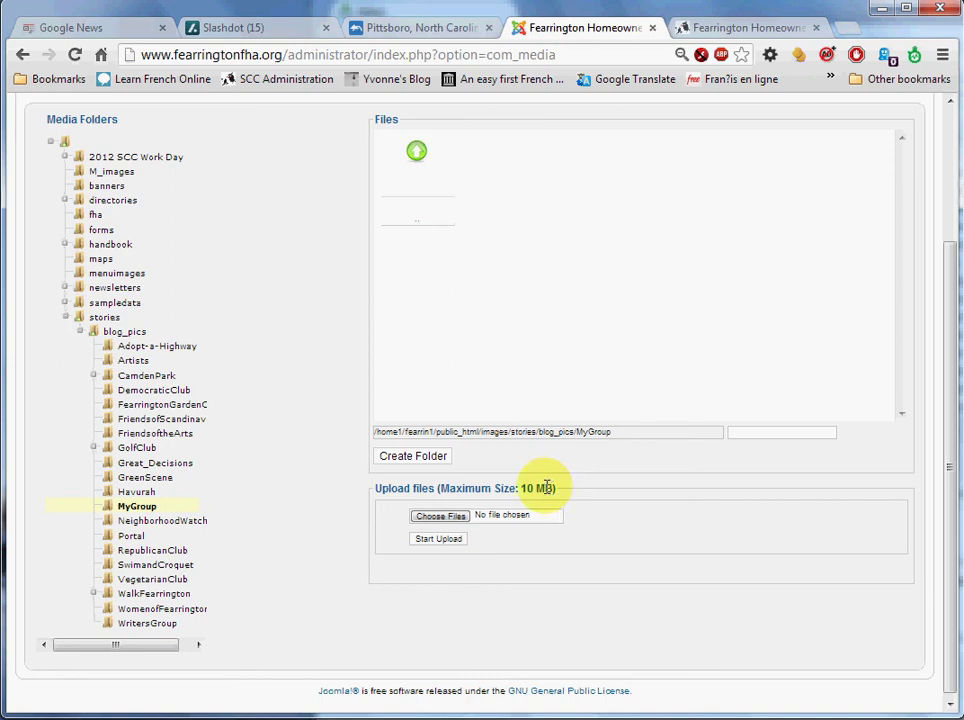
- Choose okra.jpg from the Desktop and start uploading it to MyGroup
left_click(446, 518)
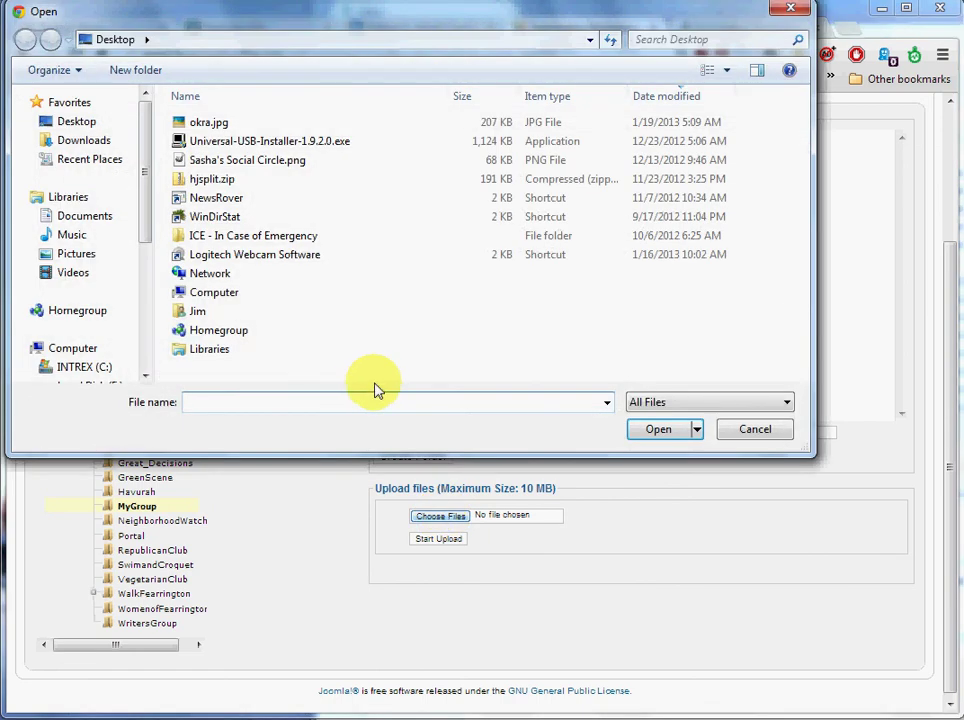
left_click(203, 123)
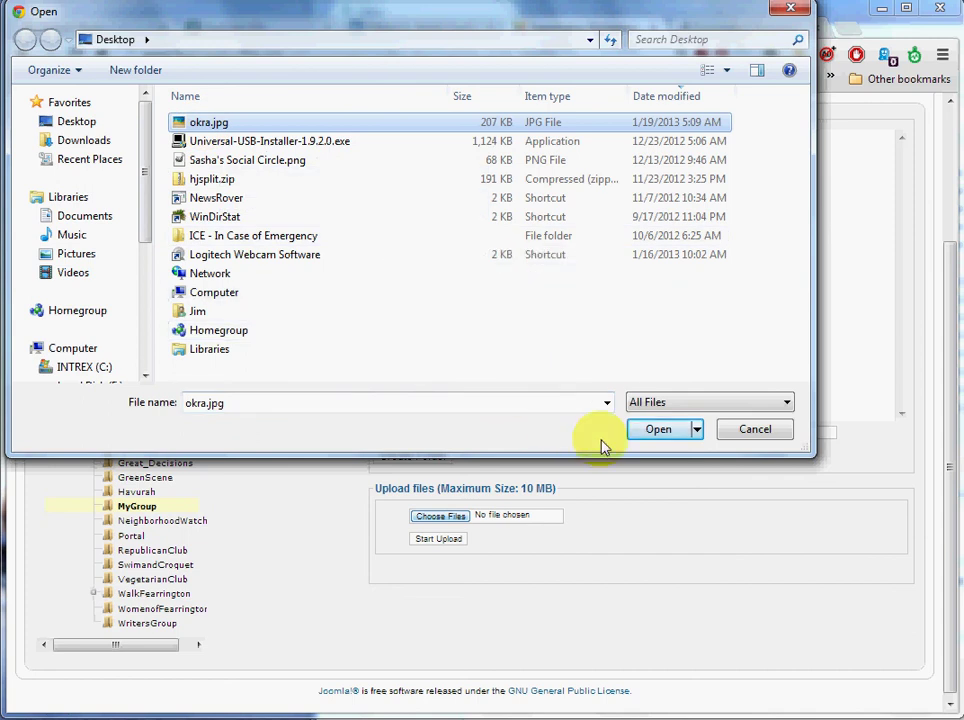
left_click(661, 430)
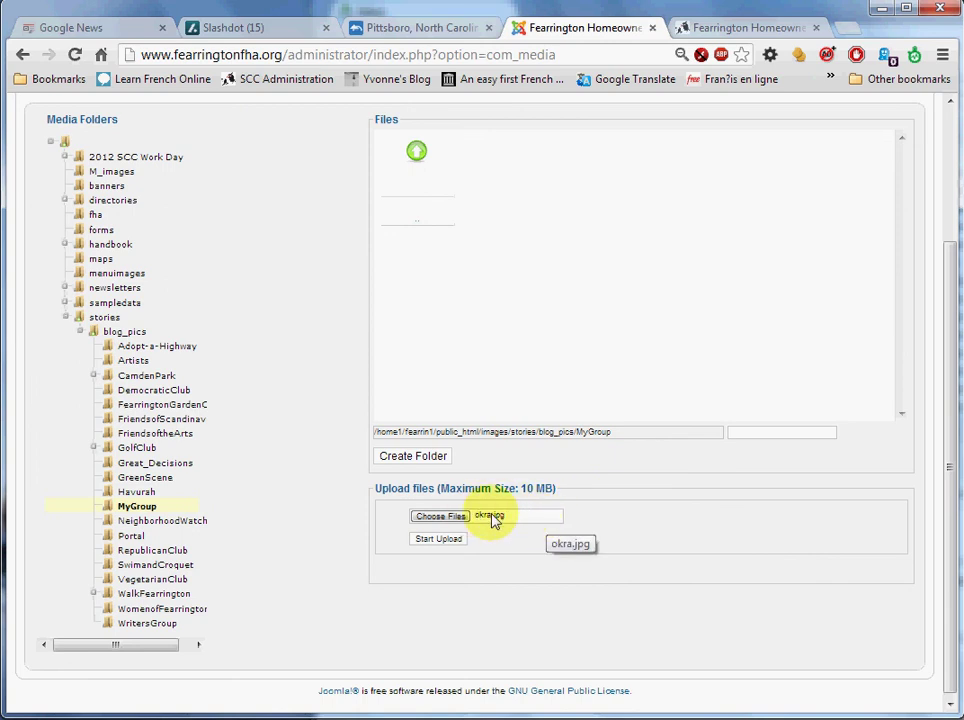
left_click(449, 545)
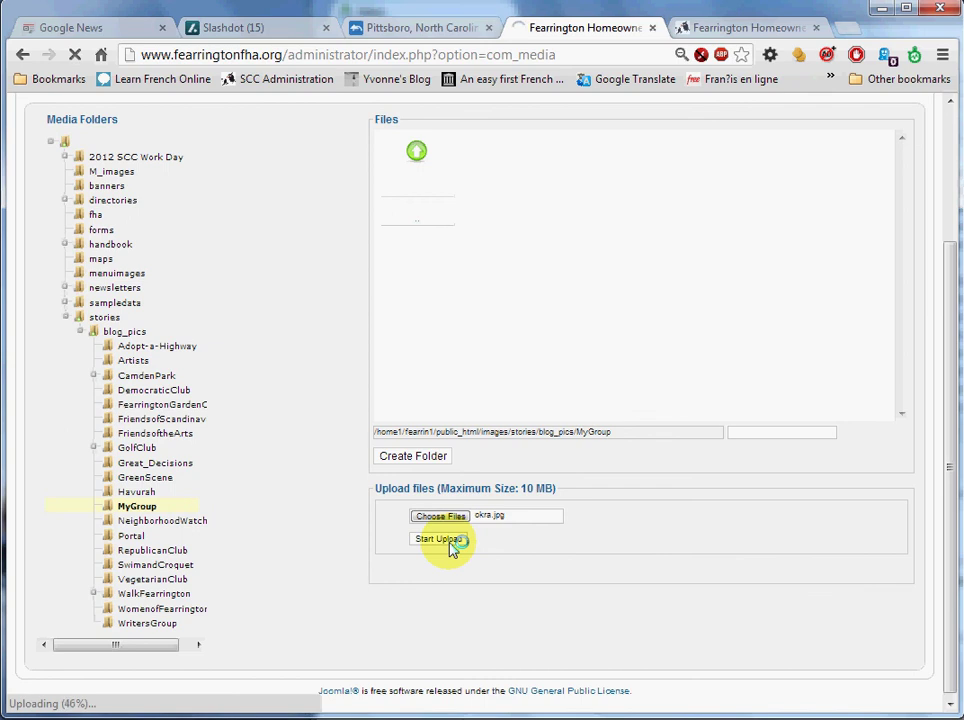